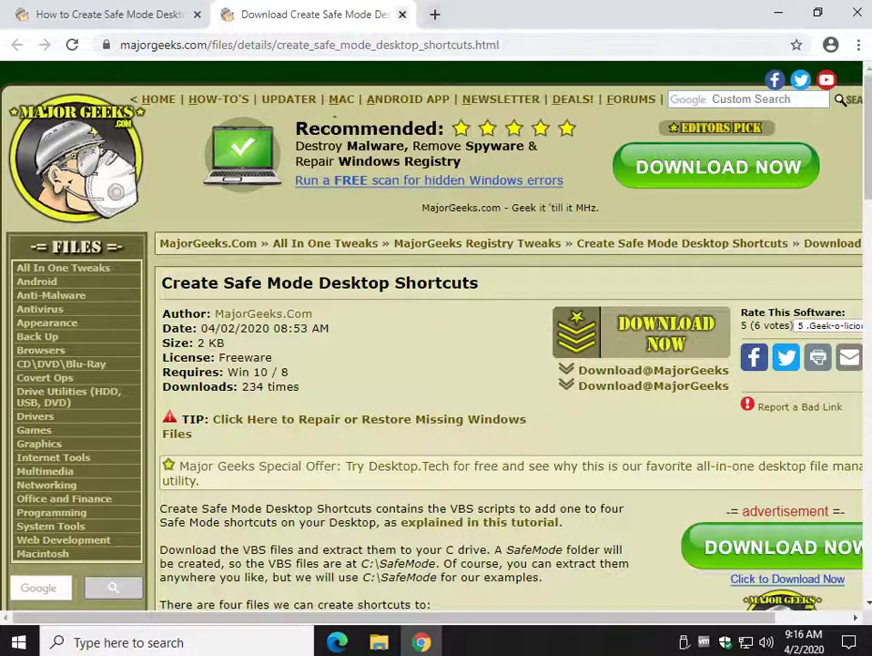
Close the download page and extract the desktop archive SafeMode VBS Files to C:\.
key("ctrl+w")
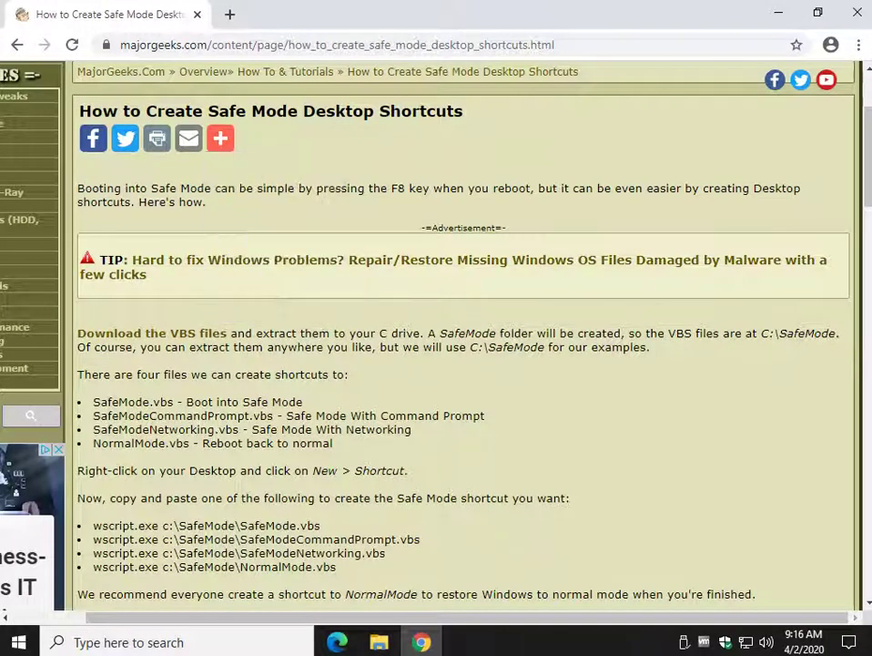
key("super+d")
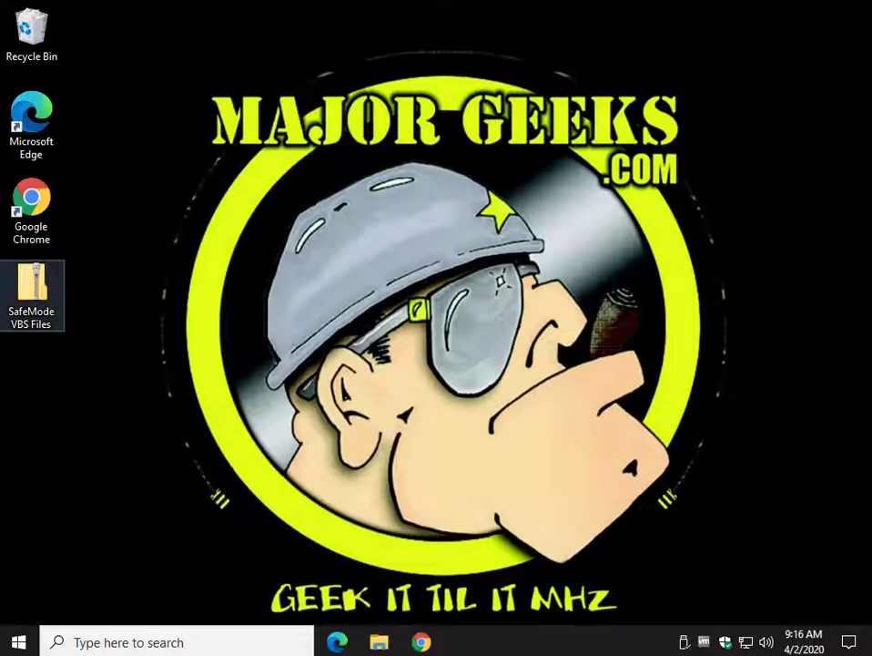
double_click(31, 294)
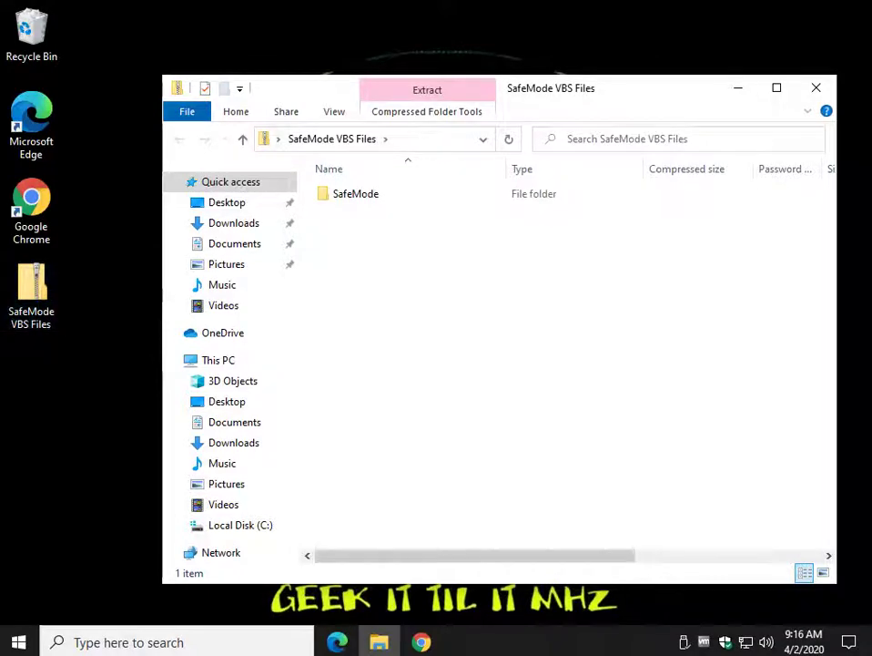
left_click(426, 111)
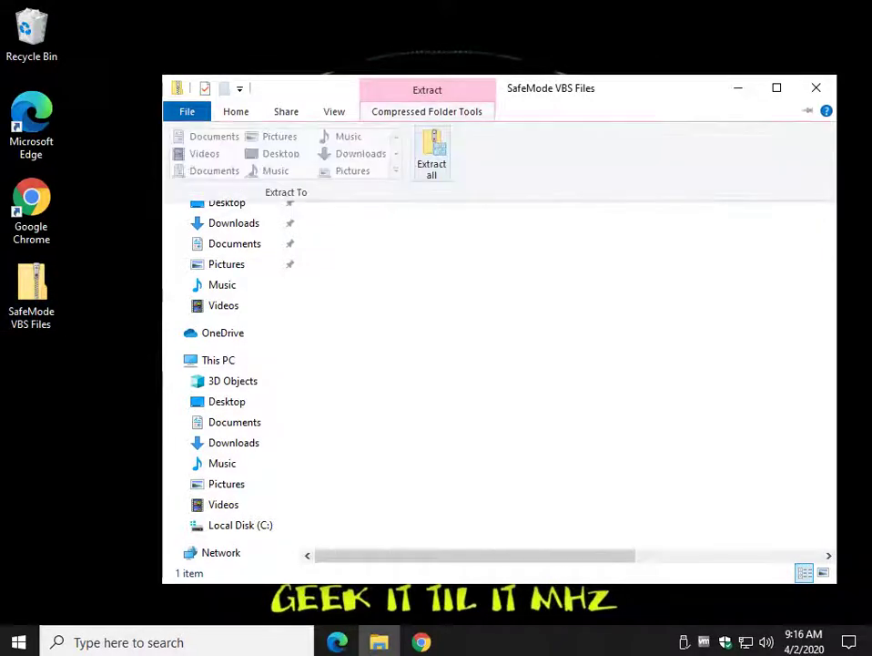
left_click(436, 158)
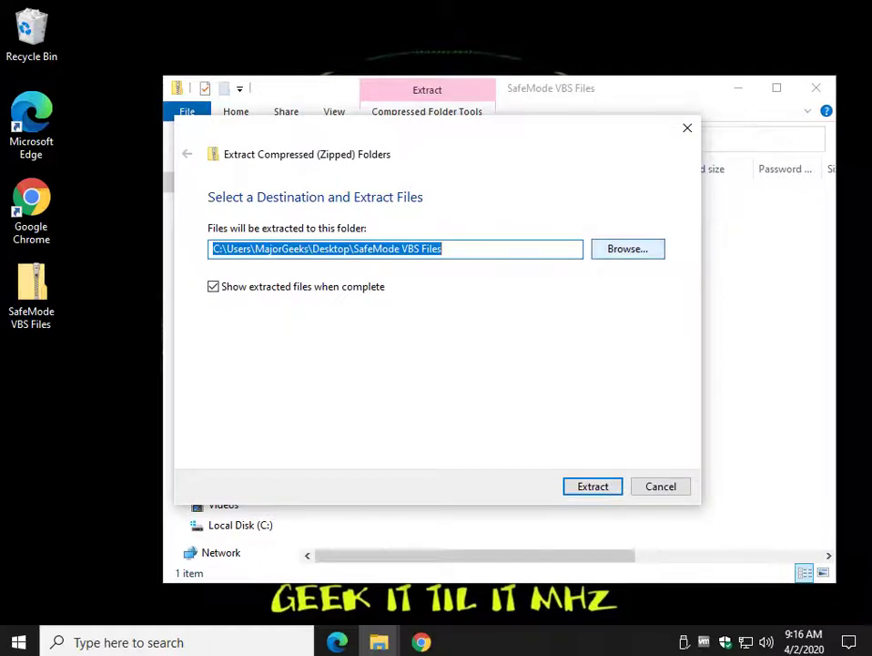
left_click(628, 249)
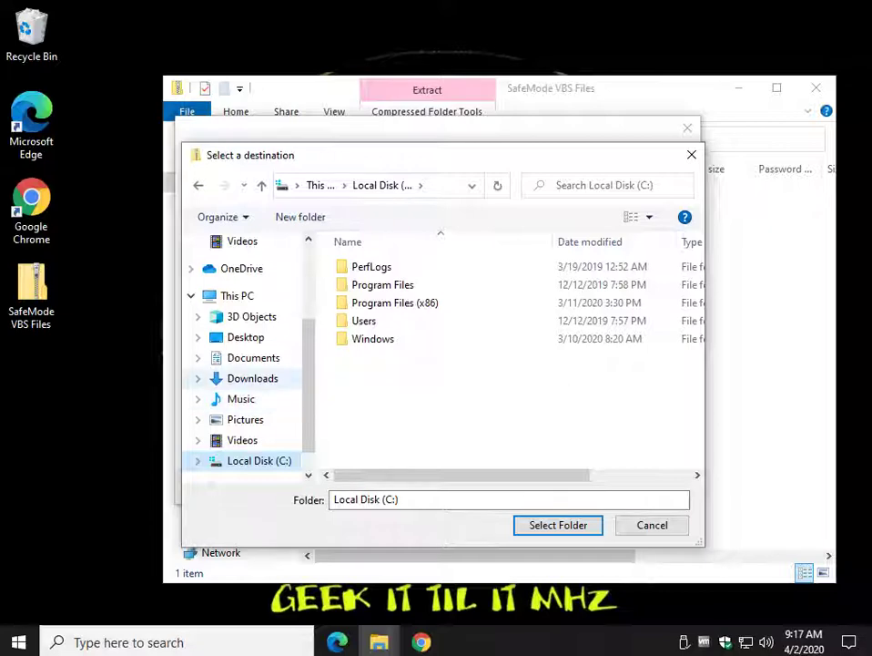
left_click(557, 525)
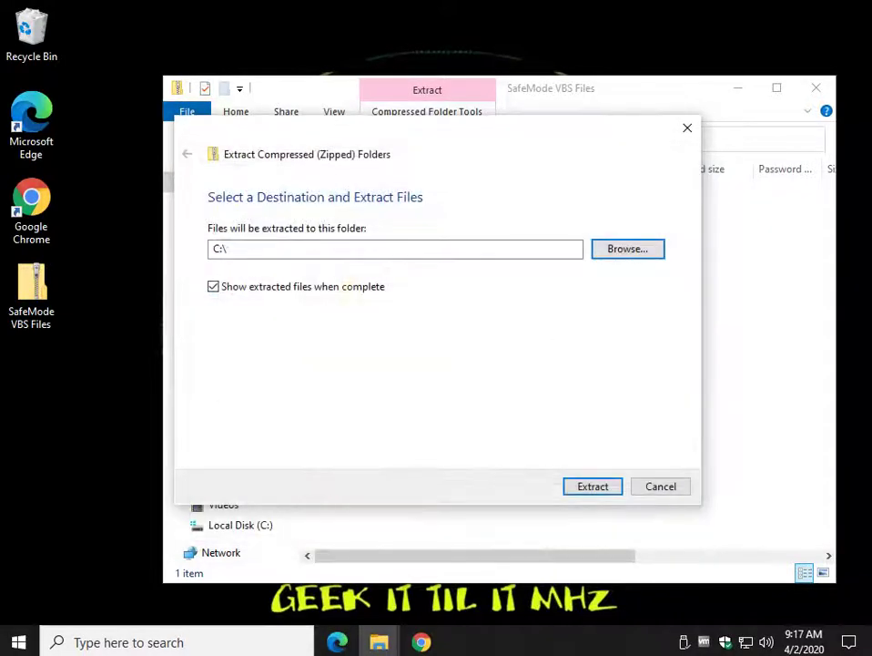
key("Return")
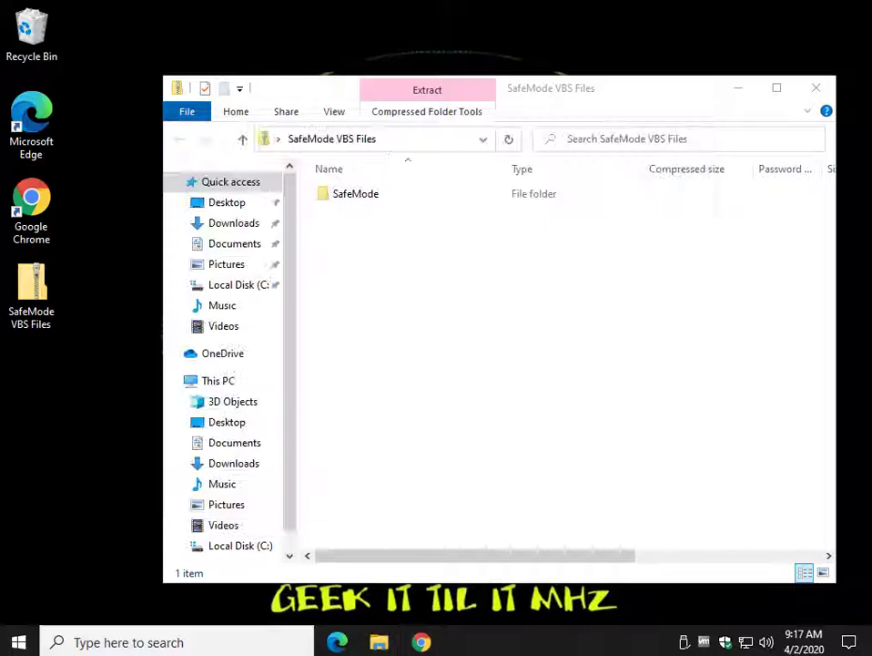
Examine the files in the extracted SafeMode folder on the C: drive and close both File Explorer windows.
left_click(378, 270)
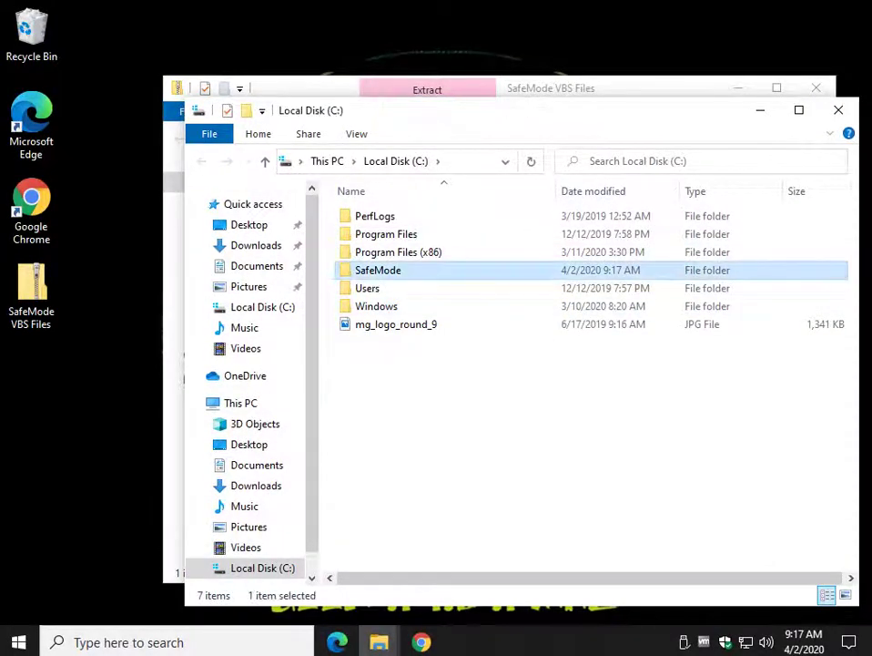
double_click(378, 269)
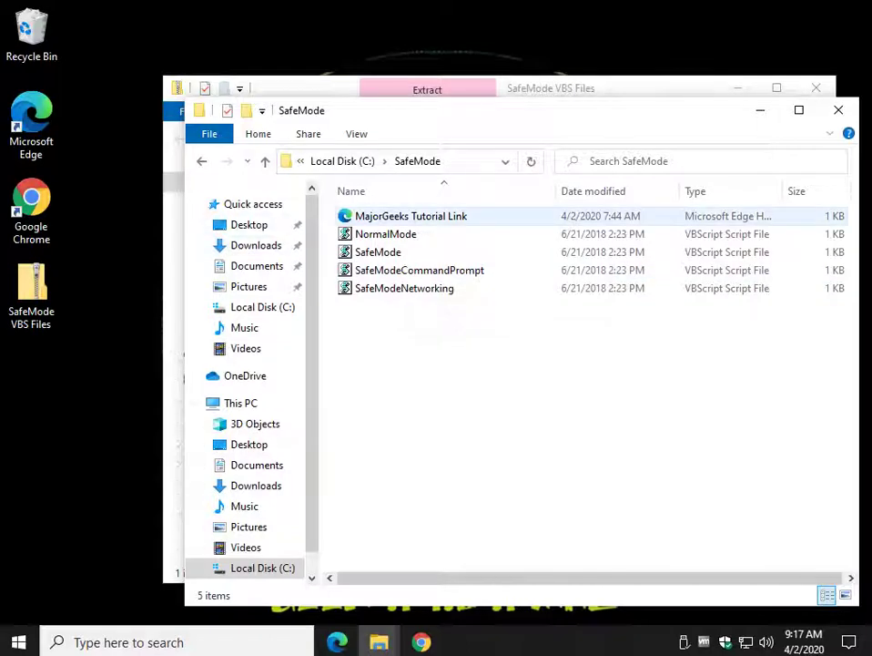
left_click(409, 215)
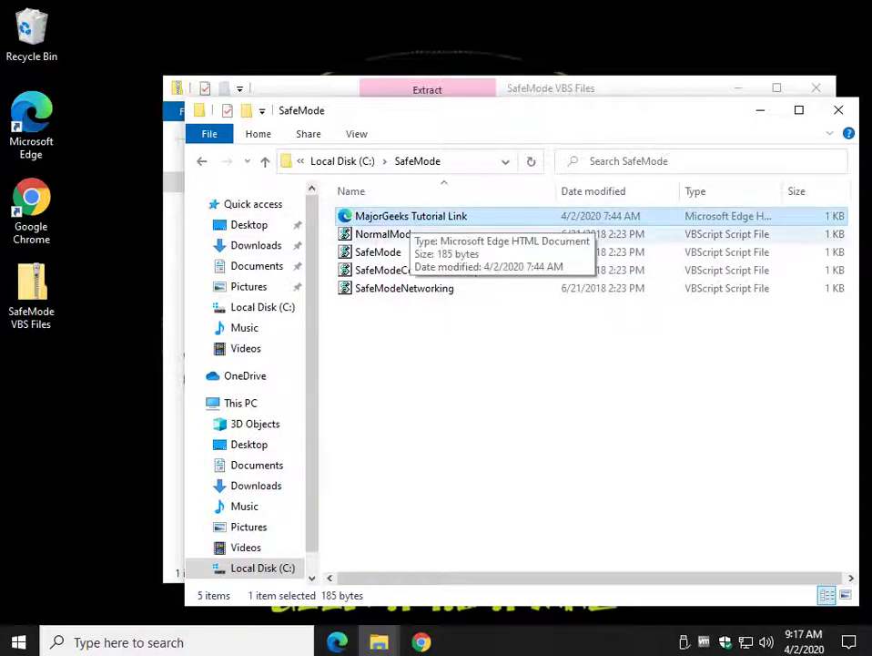
left_click(421, 642)
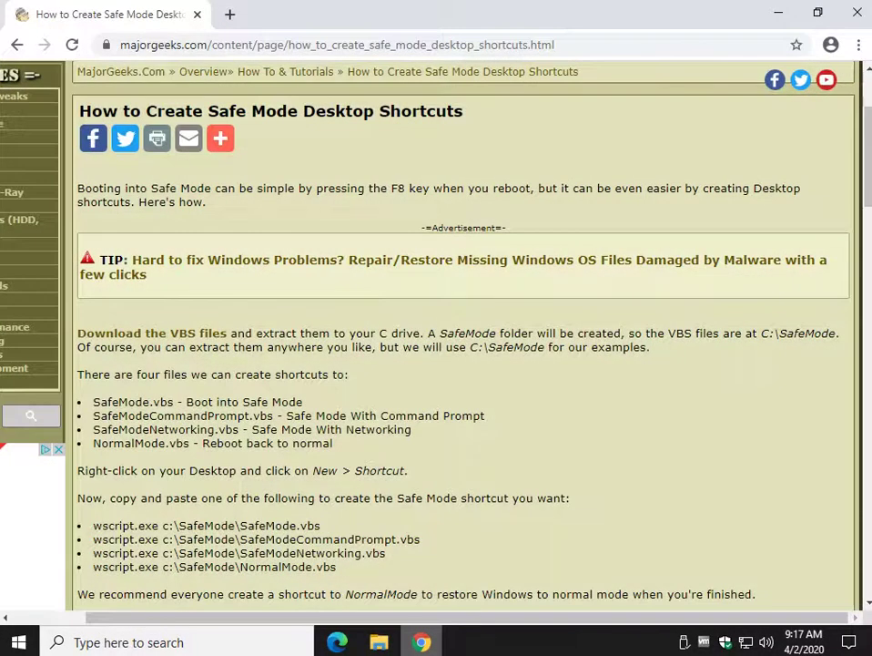
left_click(421, 642)
left_click(838, 110)
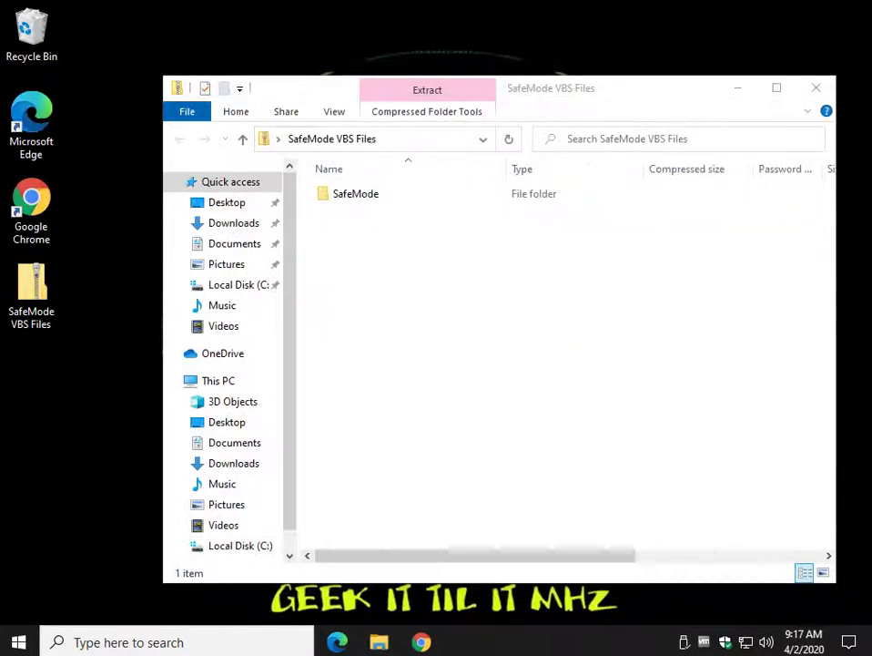
left_click(816, 88)
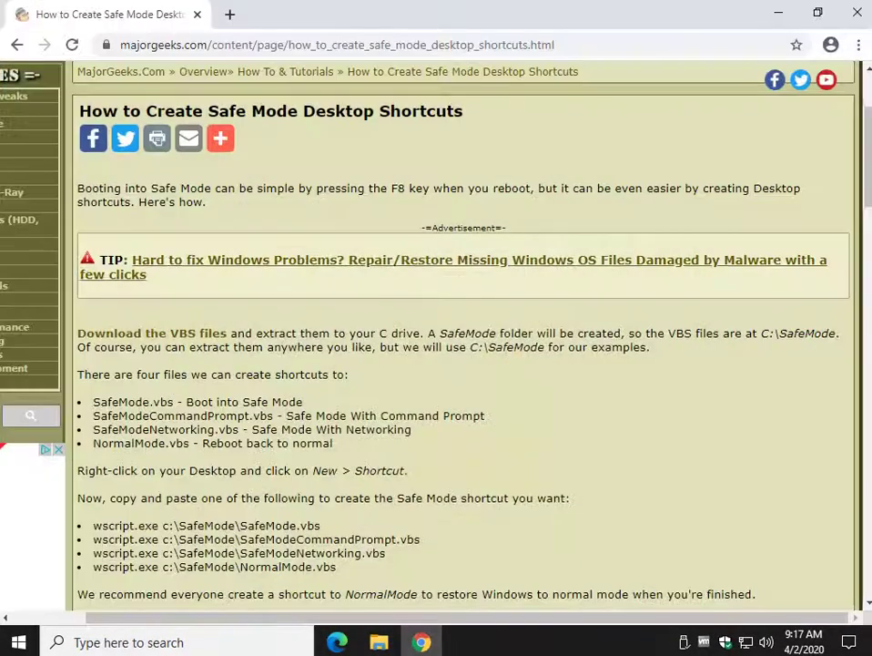
Copy the command wscript.exe c:\SafeMode\SafeModeNetworking.vbs from the tutorial page in Chrome.
scroll(465, 319, "down", 1)
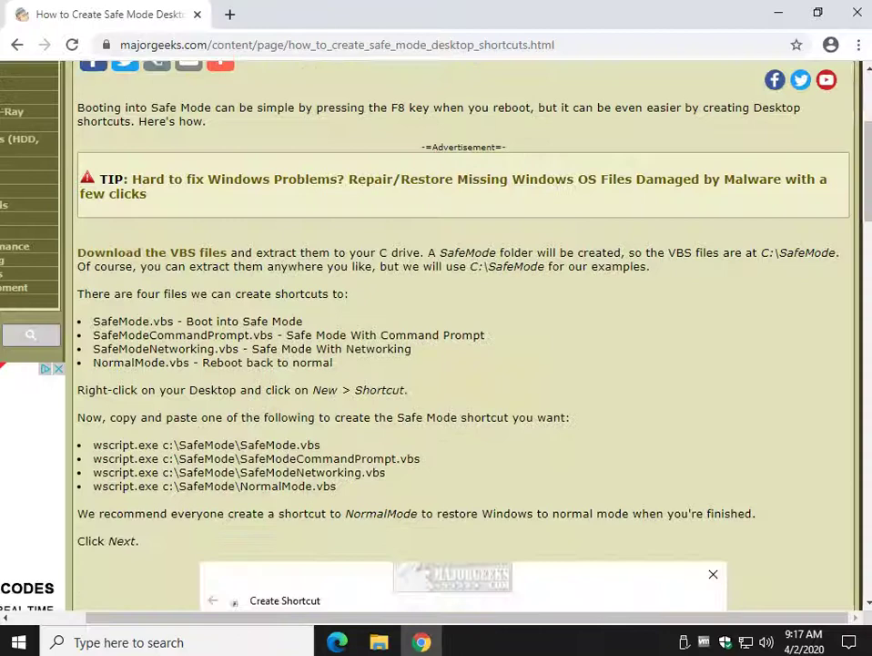
scroll(465, 337, "down", 1)
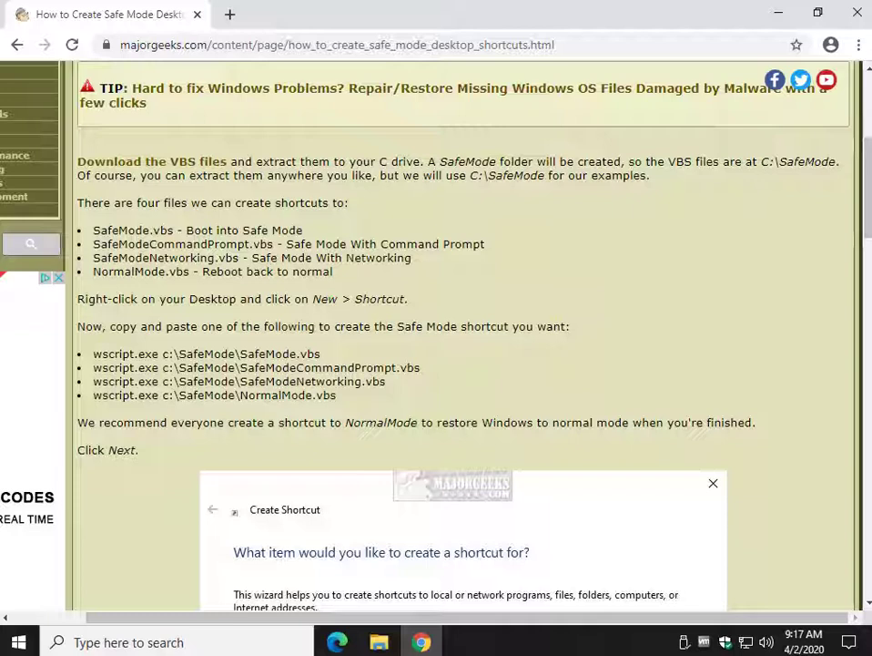
left_click_drag(93, 272, 190, 271)
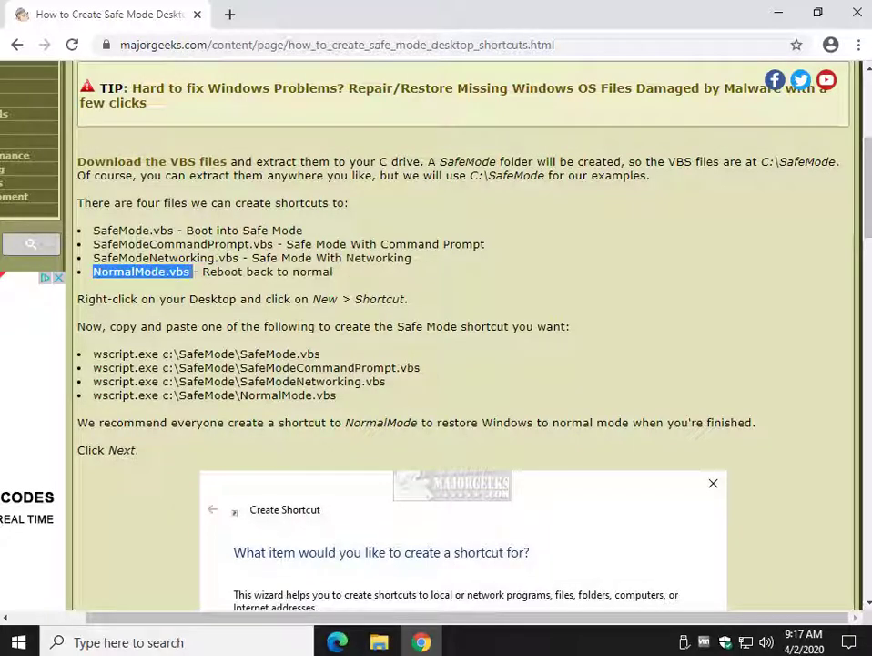
left_click(190, 272)
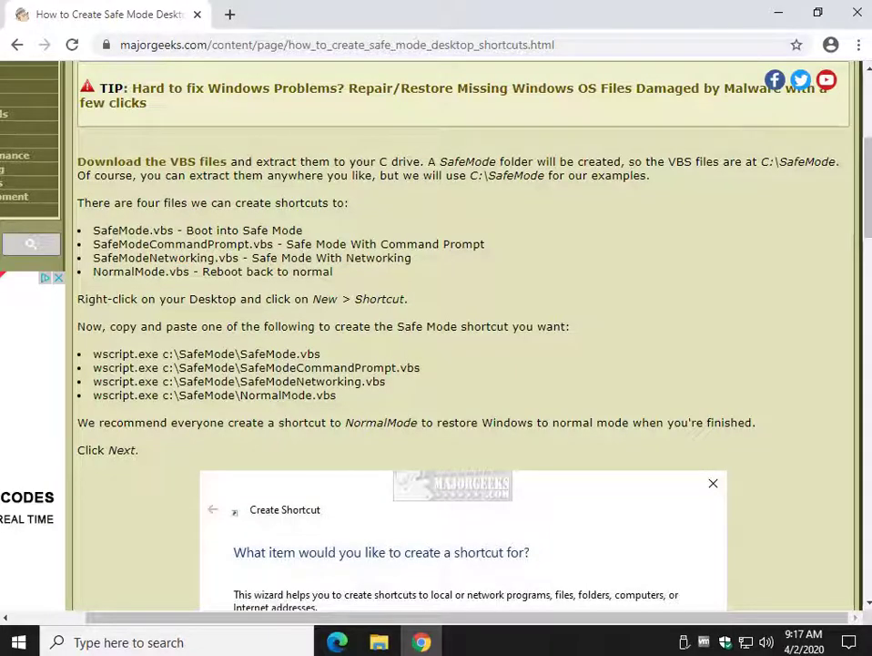
scroll(455, 319, "down", 1)
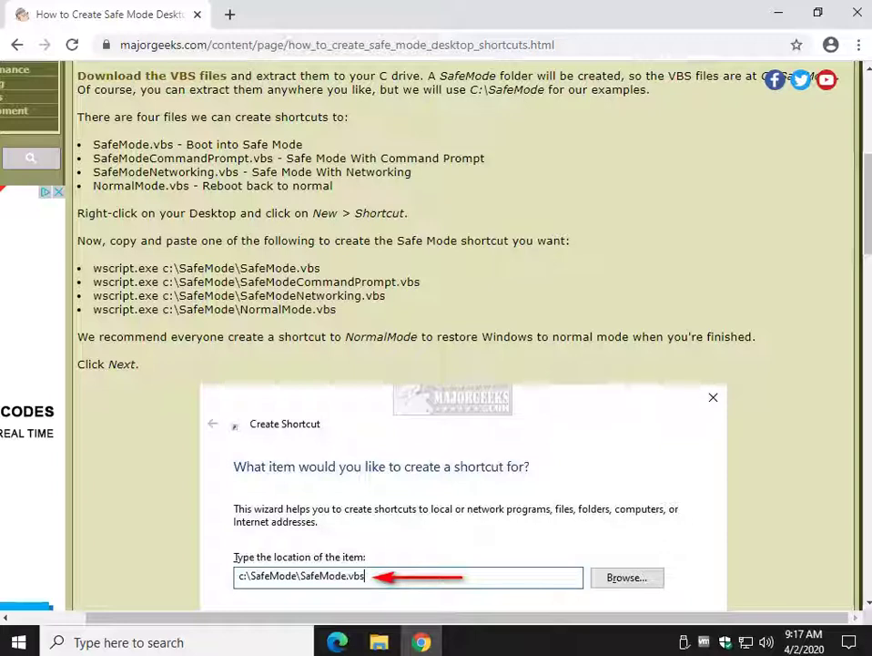
left_click_drag(425, 284, 92, 296)
right_click(369, 298)
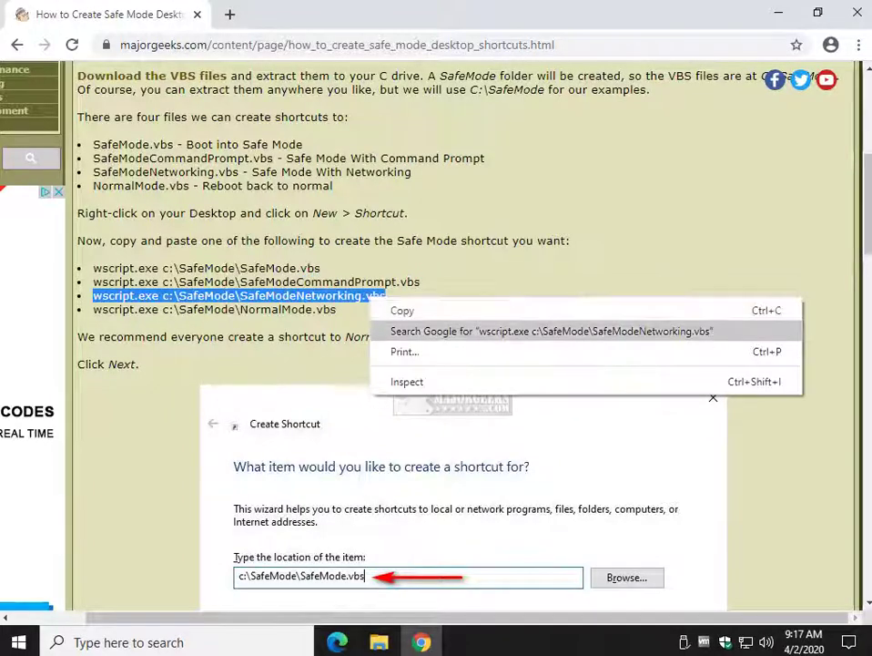
key("ctrl+c")
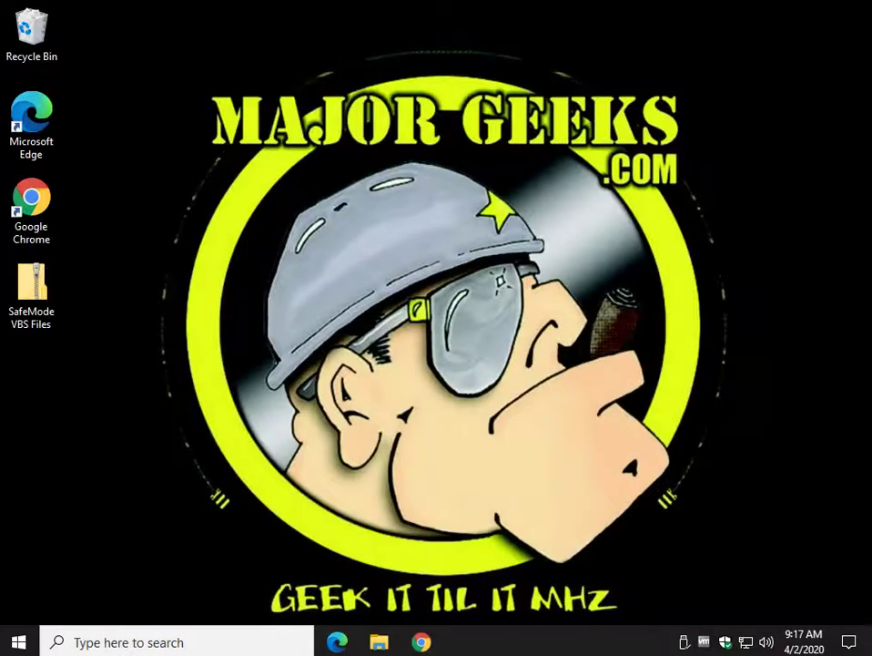
Start a new desktop shortcut and set its location to wscript.exe c:\SafeMode\SafeModeNetworking.vbs.
right_click(230, 192)
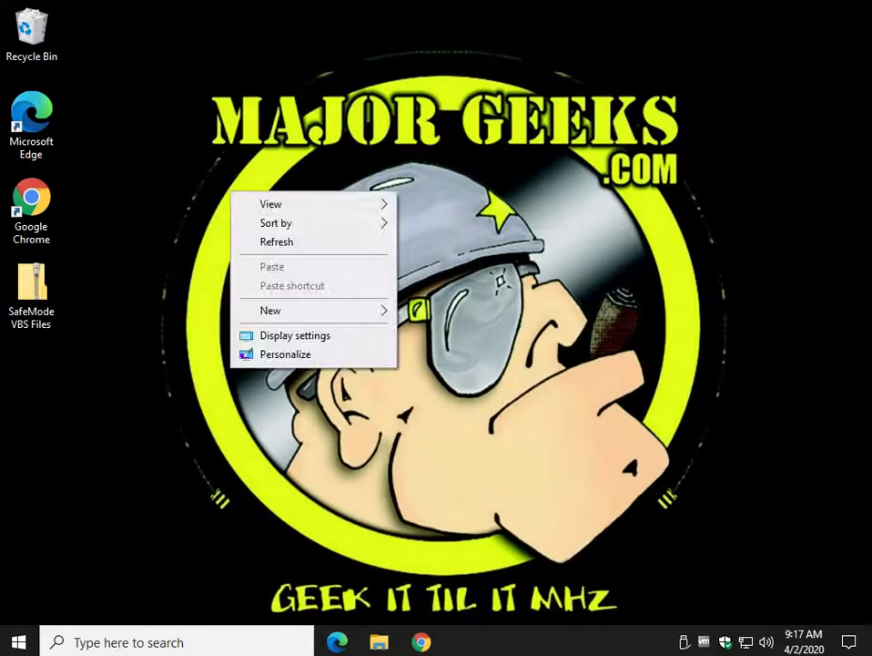
mouse_move(310, 311)
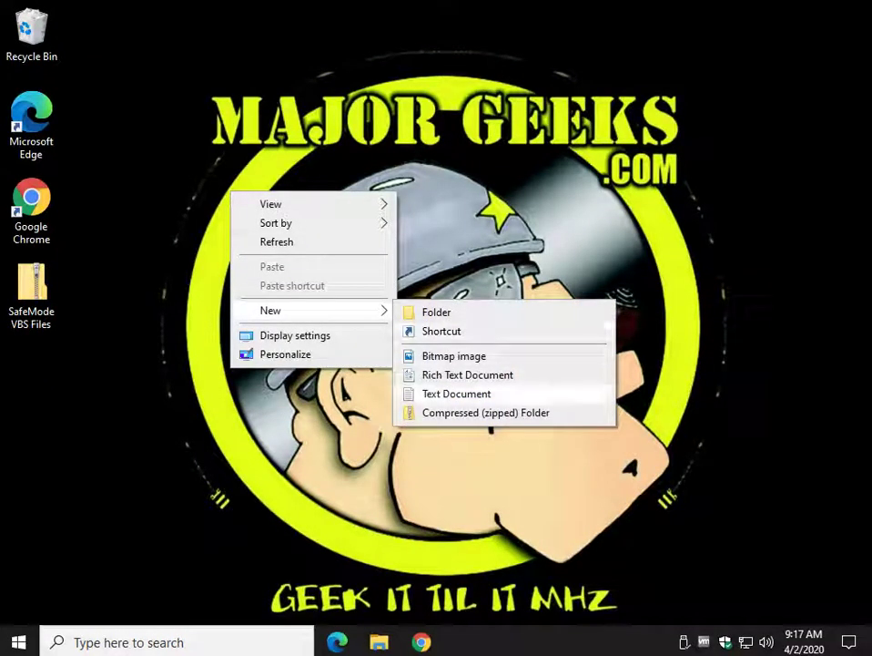
left_click(442, 330)
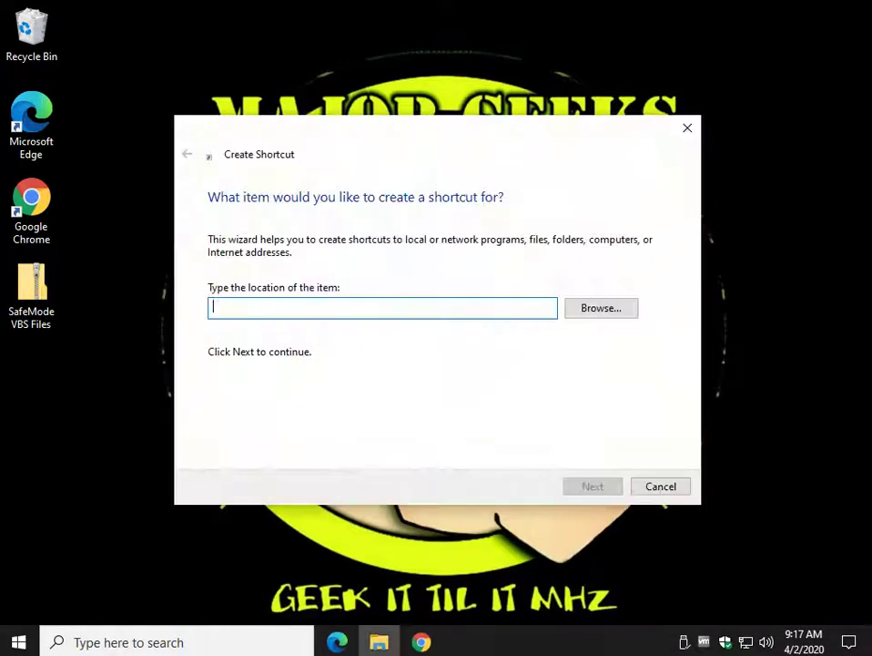
key("ctrl+v")
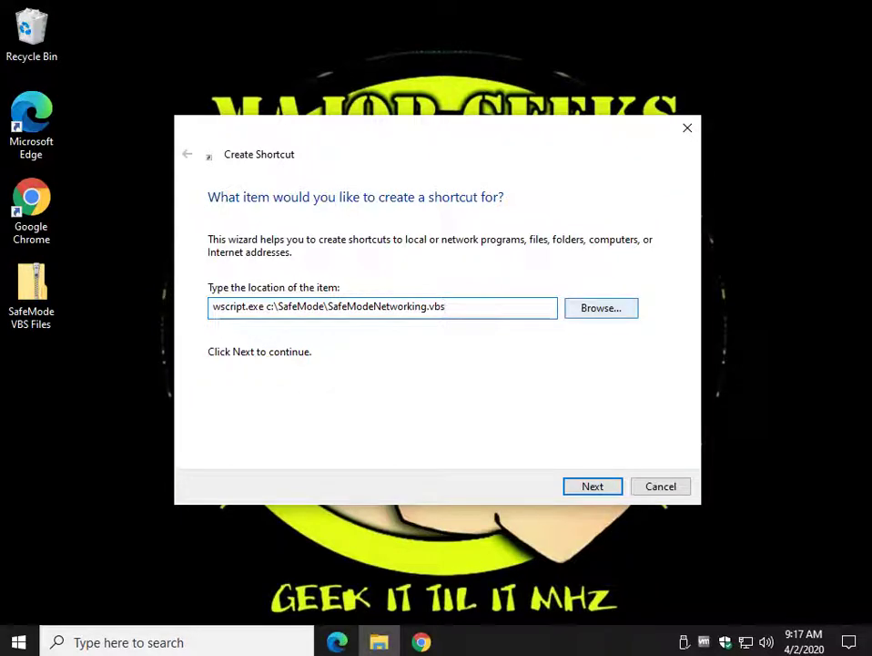
key("Return")
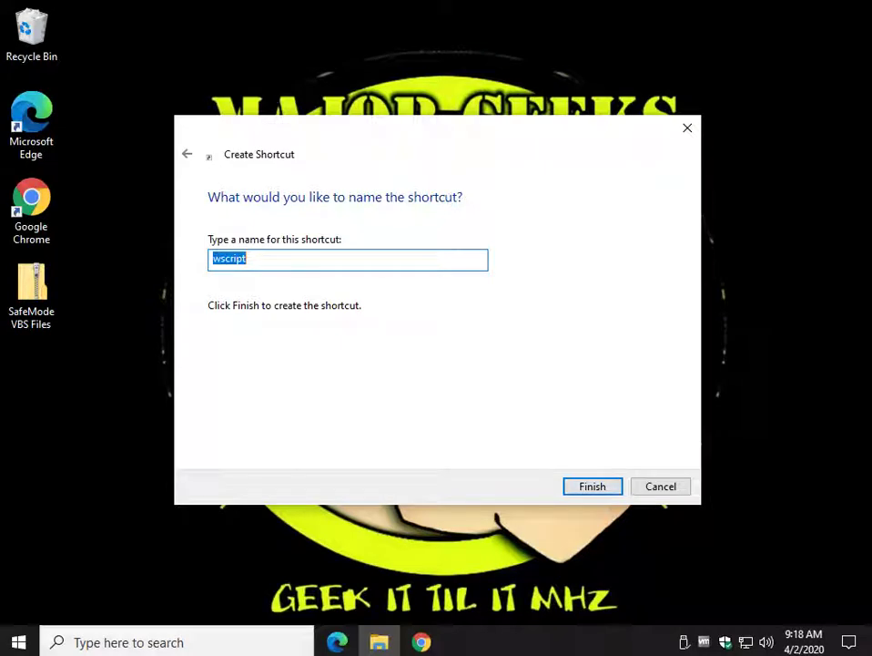
Name the shortcut Safe Mode W Networking and finish creating it on the desktop.
type("Safe Mode W ")
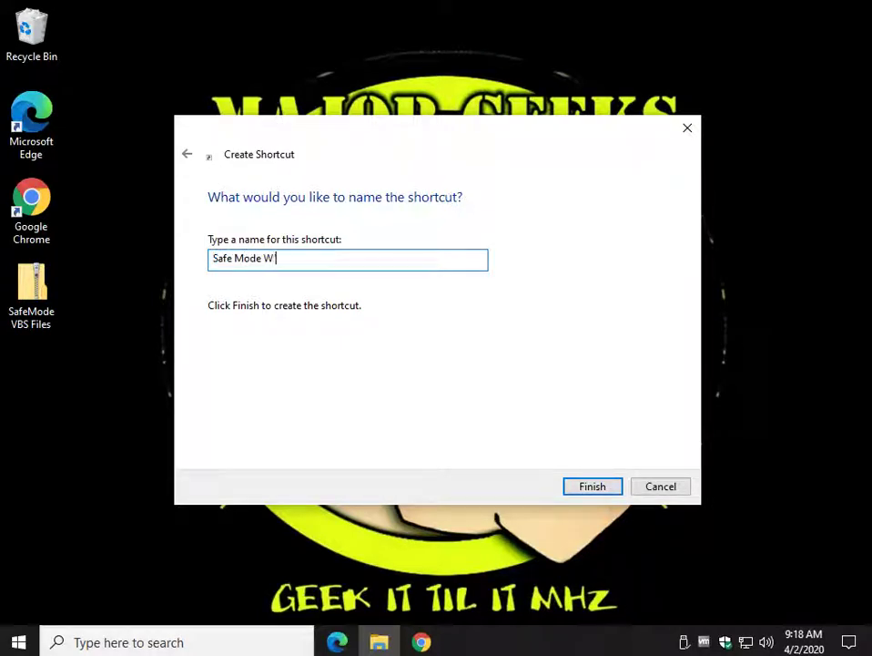
type("Networking")
key("Return")
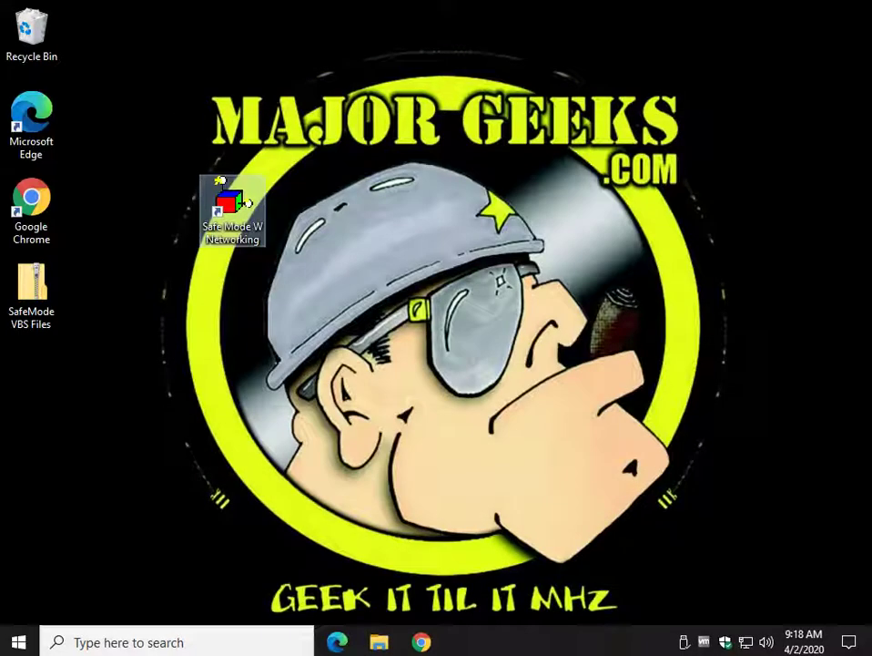
key("F2")
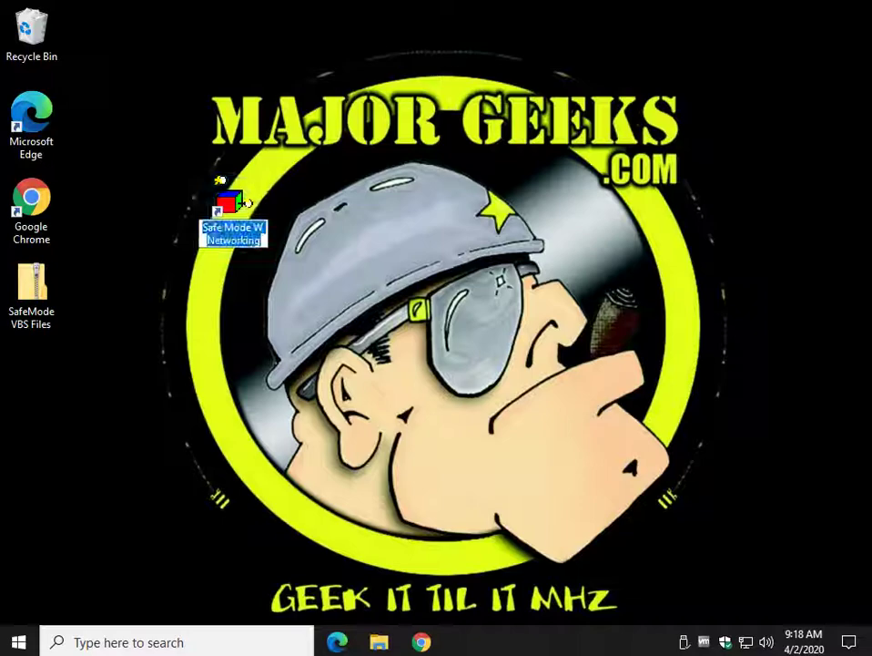
key("Return")
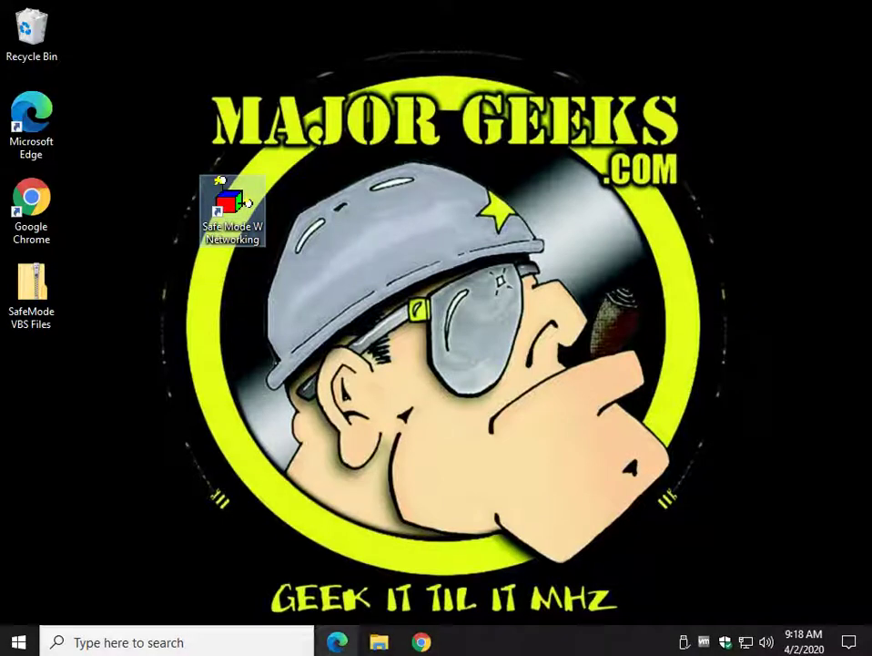
Switch to Chrome and copy the command wscript.exe c:\SafeMode\NormalMode.vbs from the tutorial page.
left_click(420, 642)
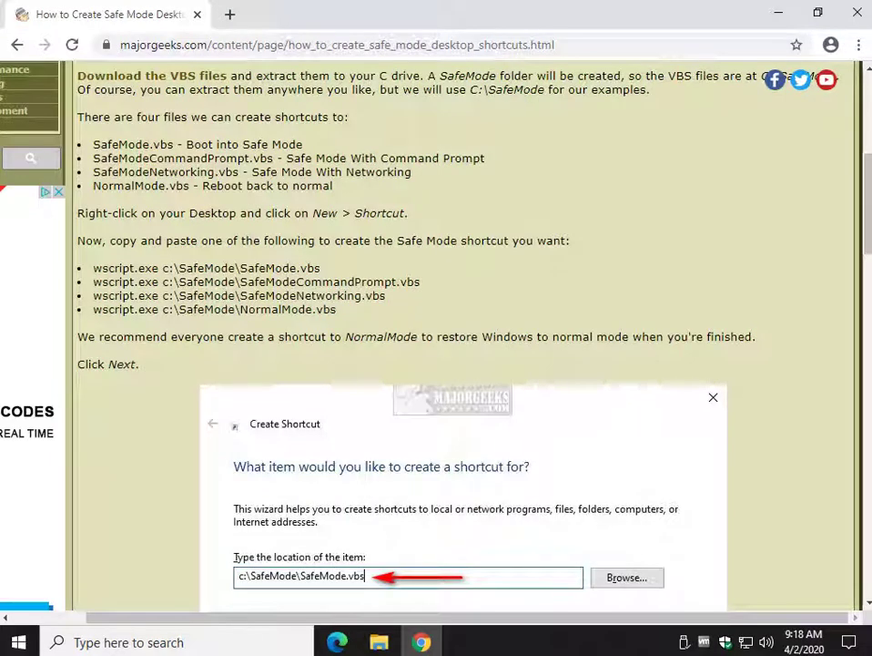
left_click_drag(93, 310, 333, 310)
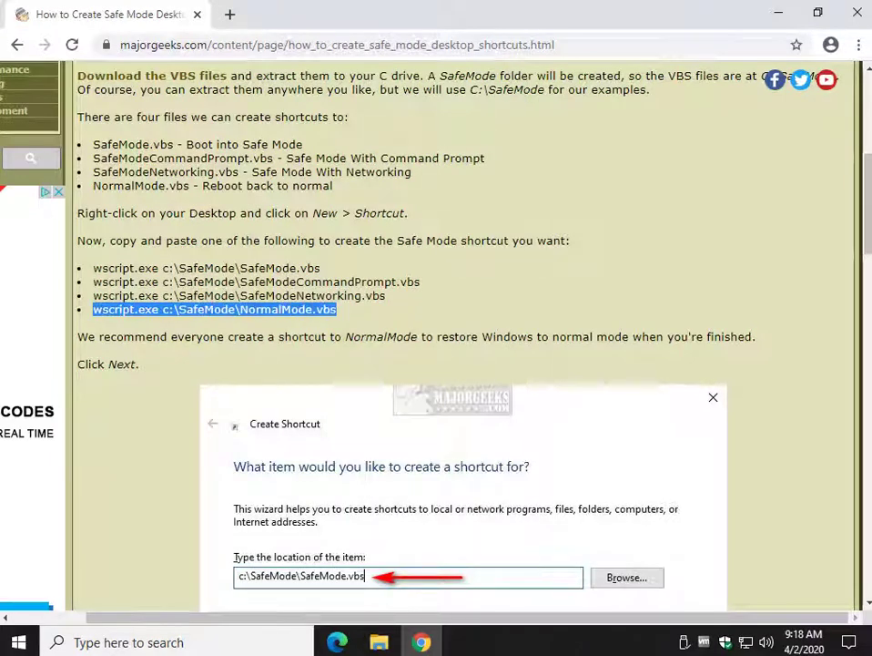
right_click(334, 310)
left_click(365, 319)
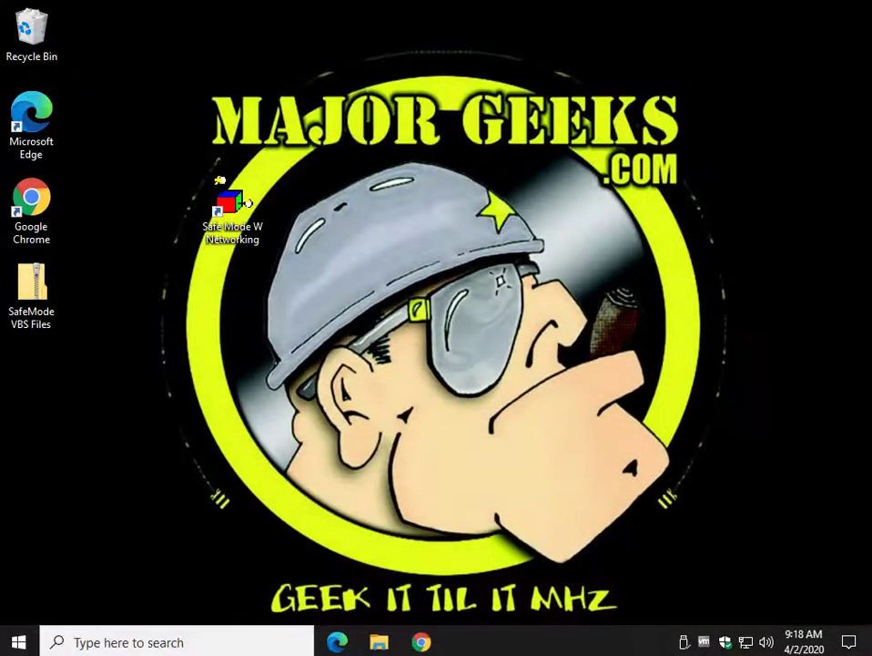
Start a new desktop shortcut and set its location to wscript.exe c:\SafeMode\NormalMode.vbs.
right_click(362, 172)
mouse_move(437, 309)
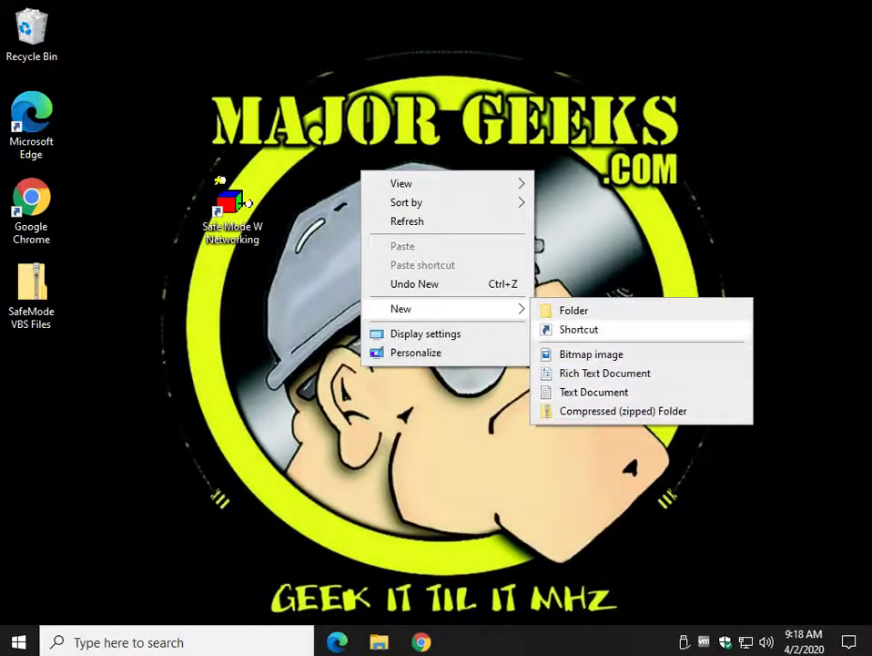
left_click(579, 329)
key("ctrl+v")
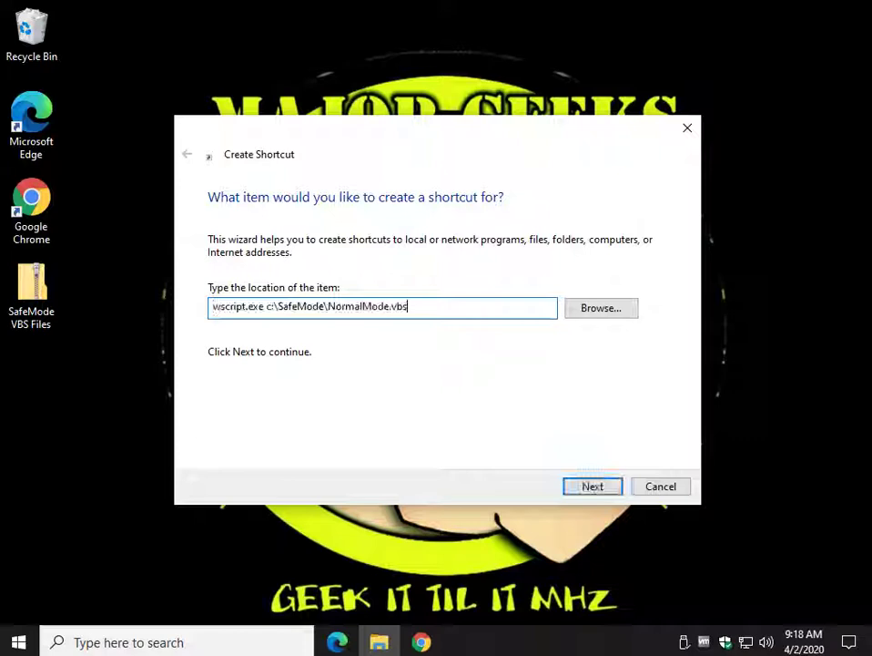
key("Return")
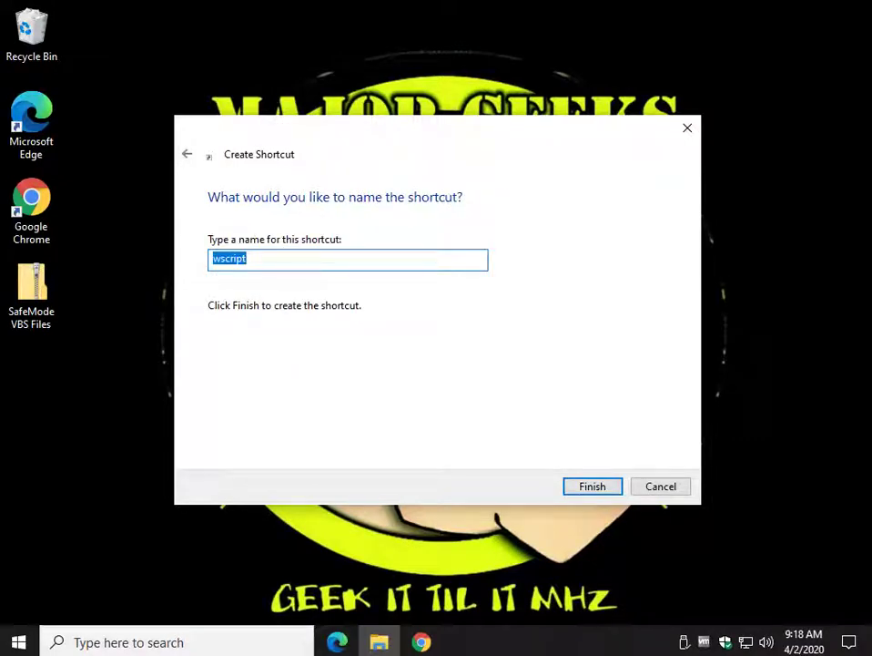
Name the shortcut Reboot Normal and finish creating it on the desktop.
type("Reboot Sa")
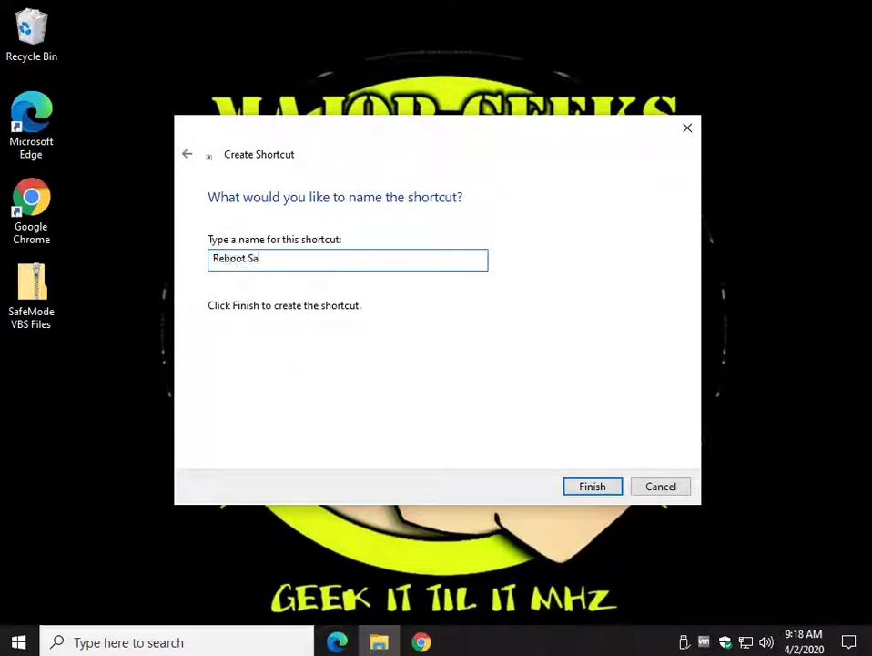
key("BackSpace")
key("BackSpace")
type("Normal")
key("Return")
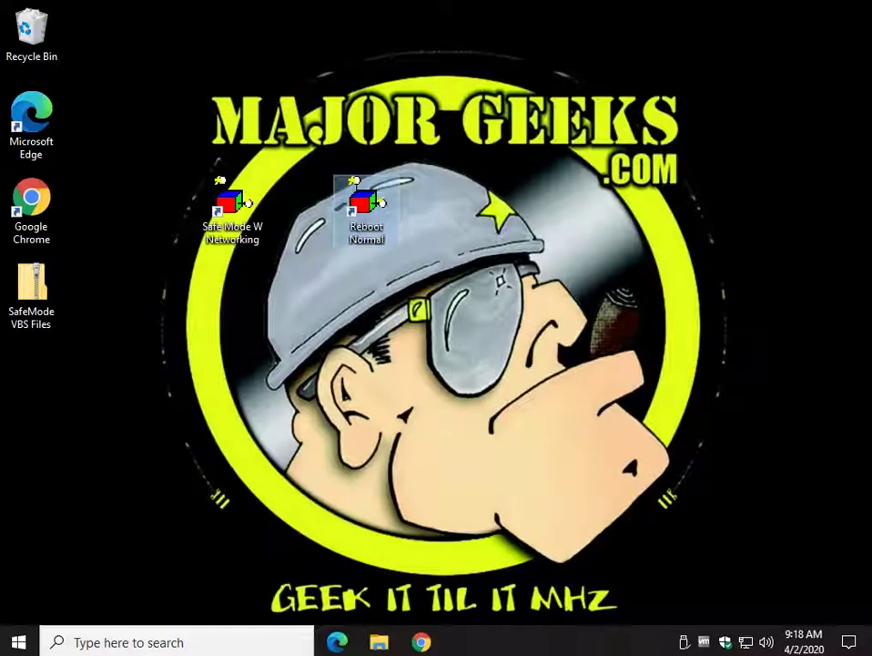
Run the Safe Mode W Networking shortcut and approve the elevation request to restart into Safe Mode.
left_click(232, 209)
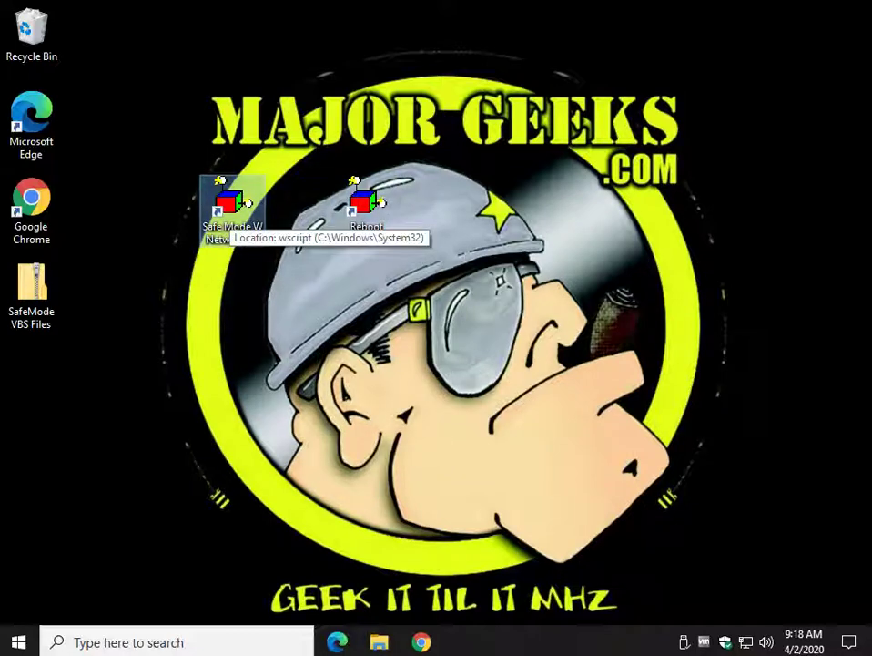
double_click(232, 210)
key("alt+y")
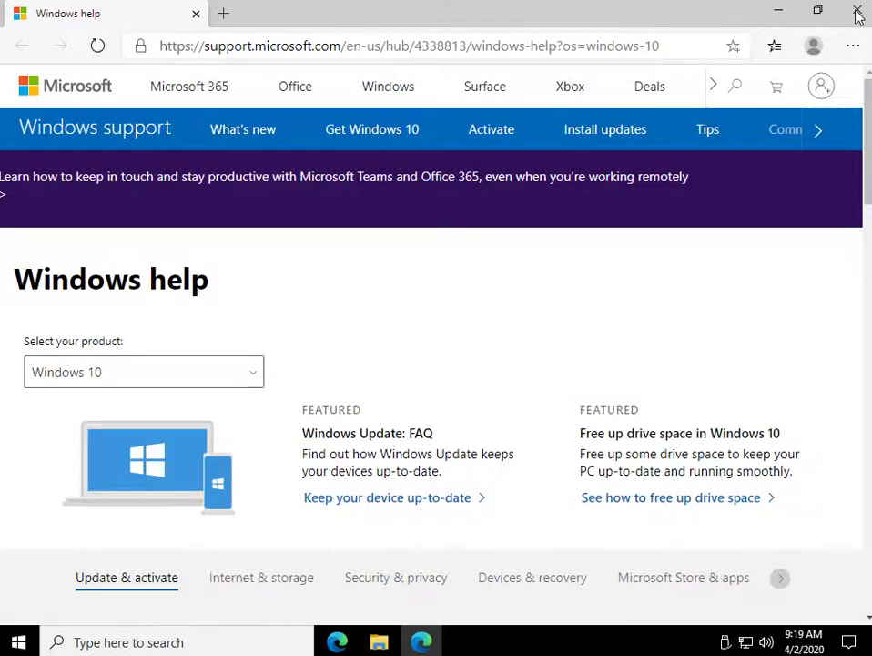
Close the Windows help page and run the Reboot Normal shortcut to restart out of Safe Mode.
left_click(857, 9)
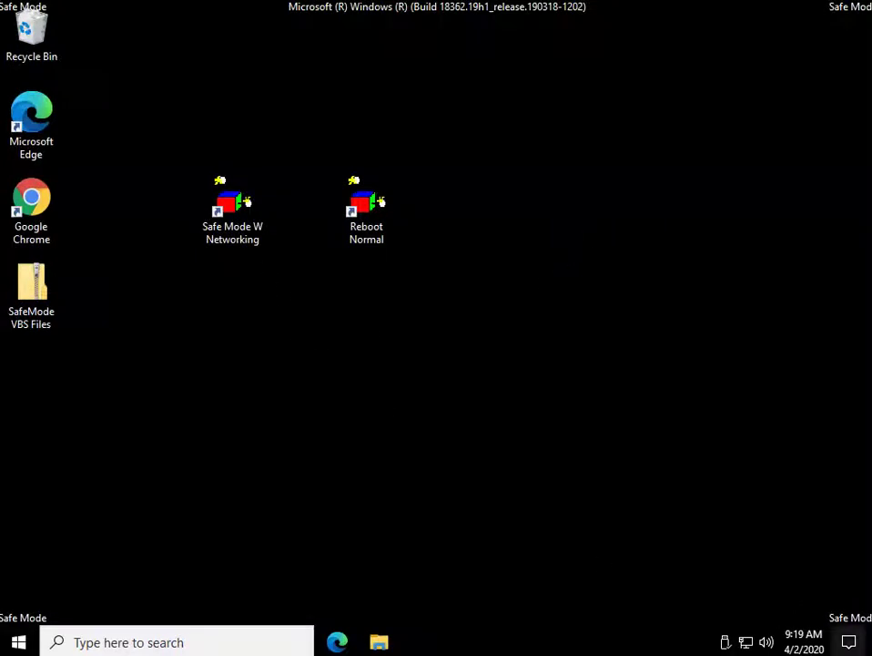
left_click(370, 217)
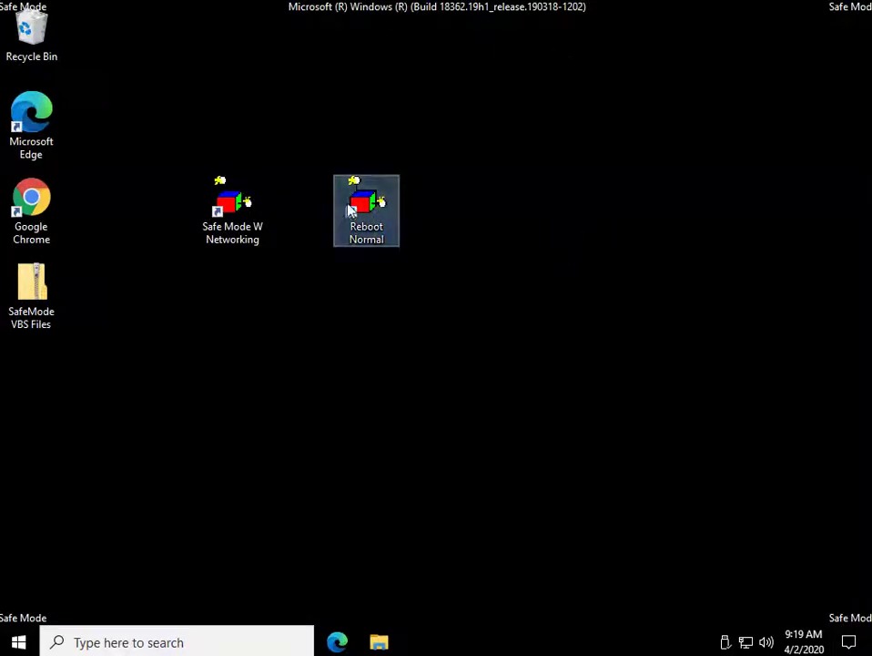
double_click(379, 201)
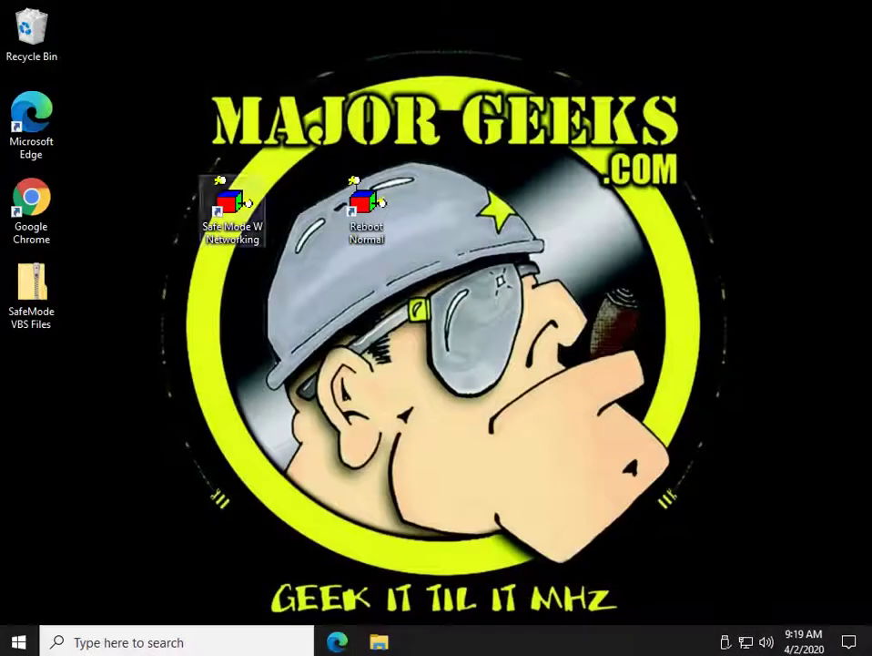
Pin the Safe Mode W Networking shortcut to the taskbar as a trial and unpin it again.
left_click_drag(230, 208, 463, 639)
left_click_drag(451, 631, 337, 642)
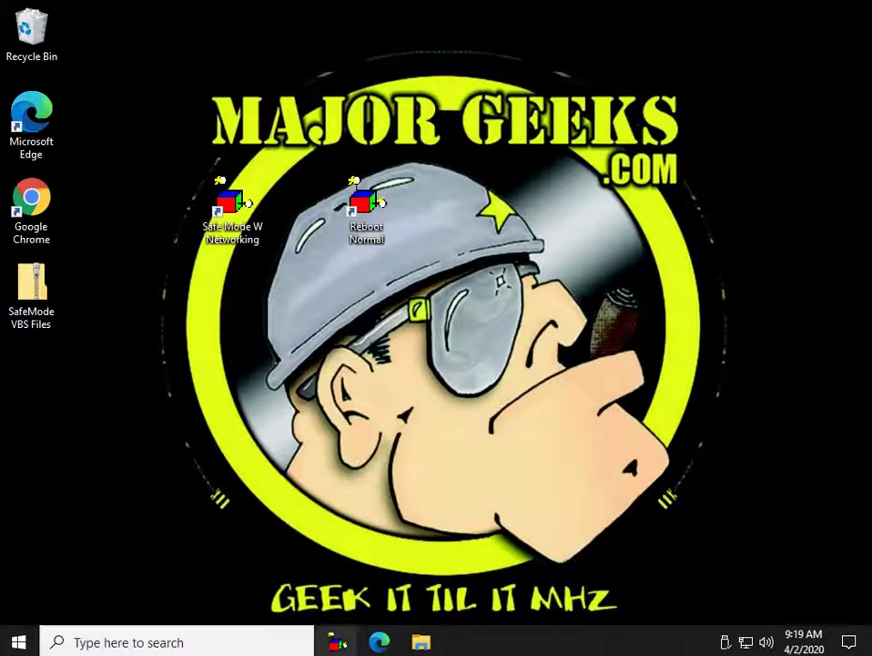
right_click(337, 642)
left_click(268, 605)
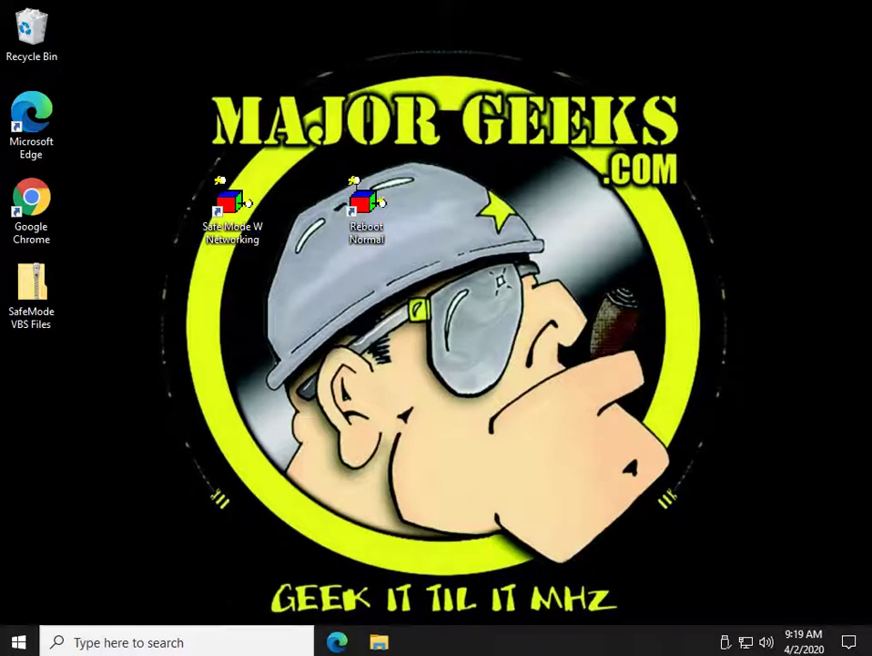
Pin the Safe Mode W Networking shortcut to Start and move its tile into the Productivity group above Microsoft Edge.
right_click(234, 215)
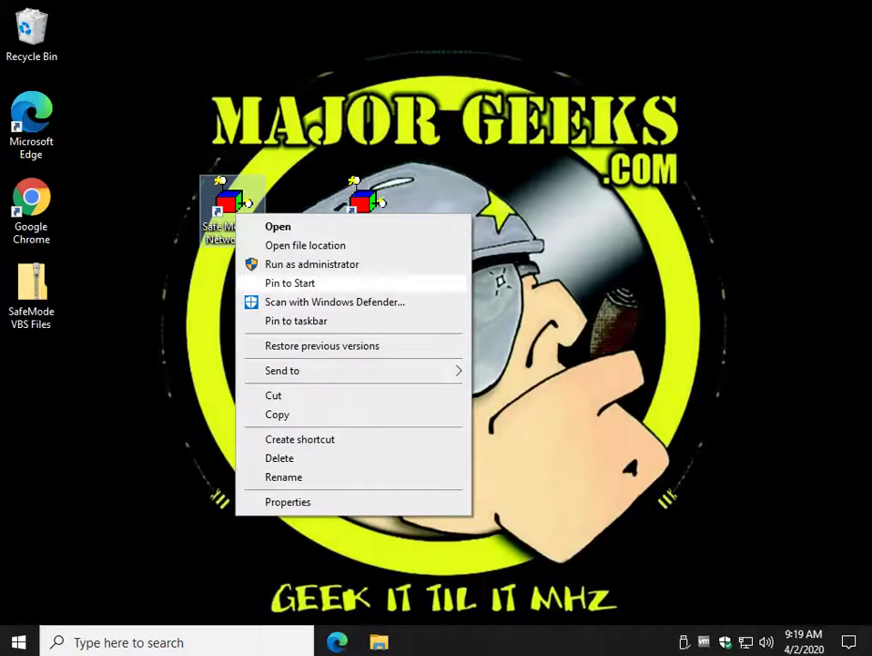
left_click(290, 282)
key("super")
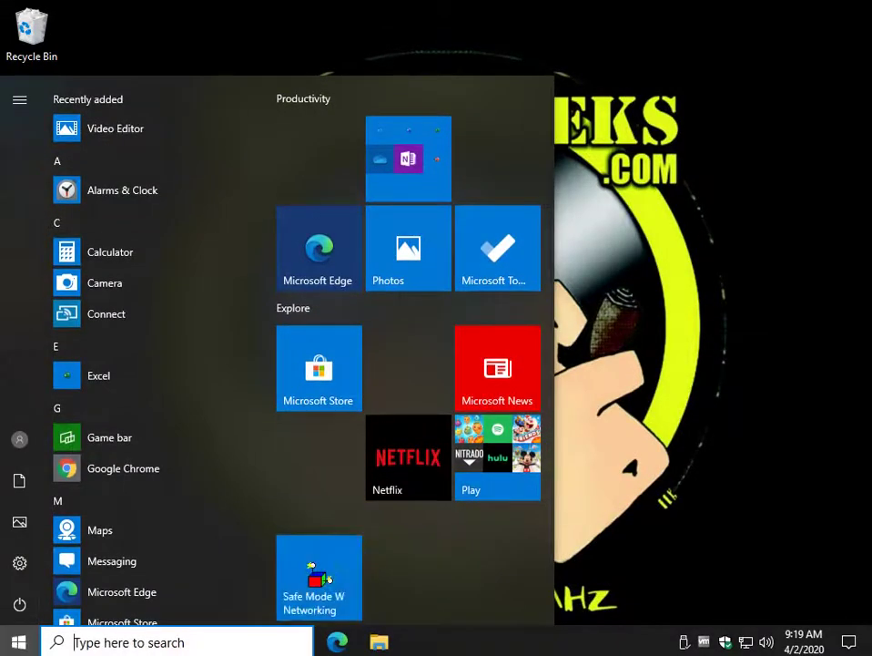
left_click_drag(317, 577, 324, 164)
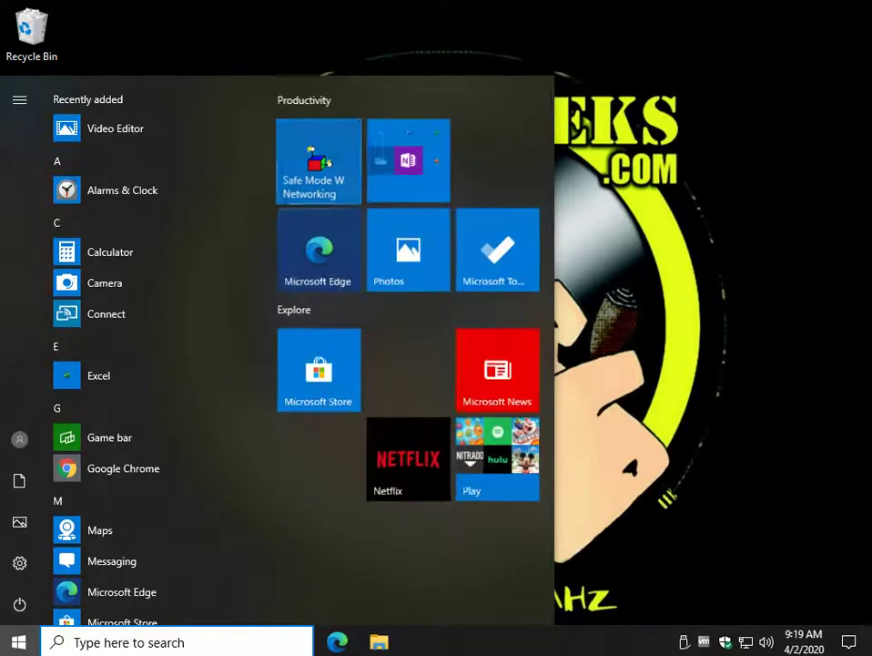
key("Escape")
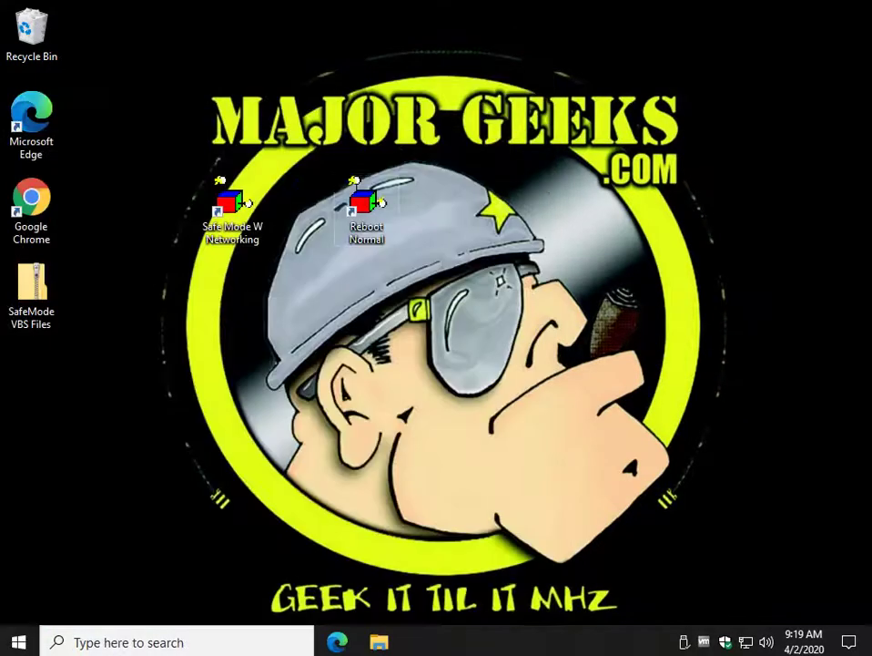
Pin the Reboot Normal shortcut to Start and place it beside the Safe Mode W Networking tile in a new group above Productivity.
right_click(356, 219)
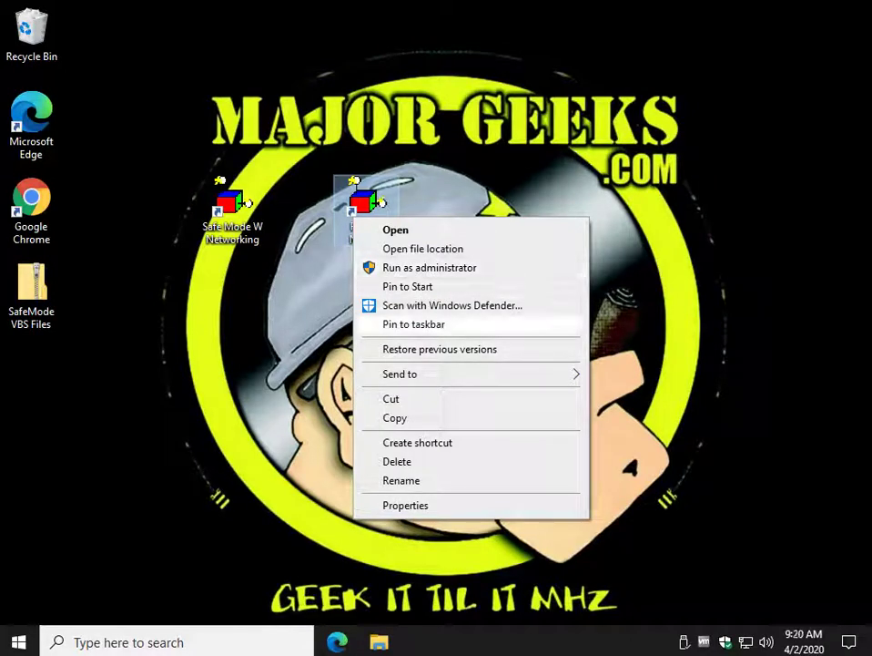
key("Escape")
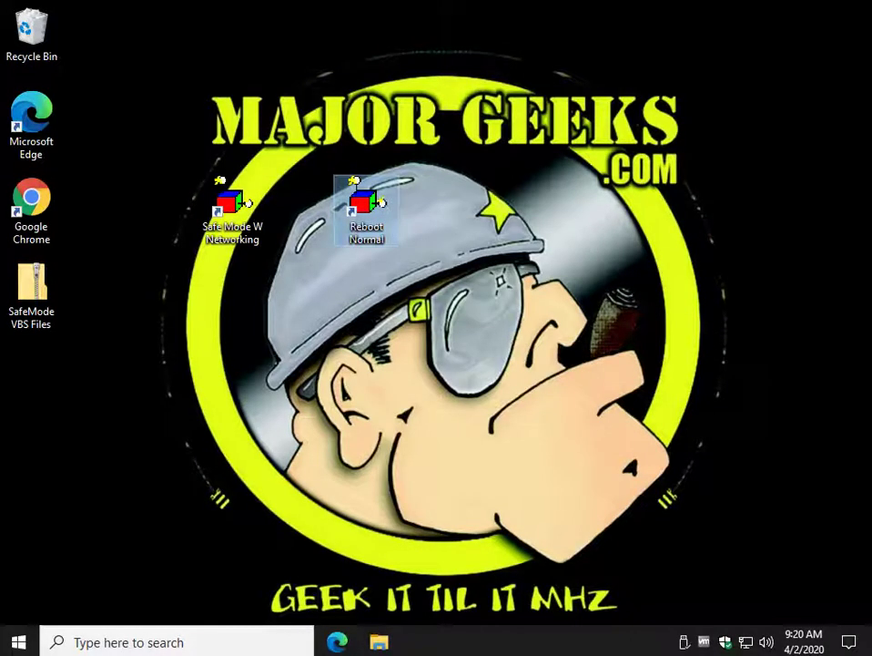
right_click(367, 202)
left_click(422, 269)
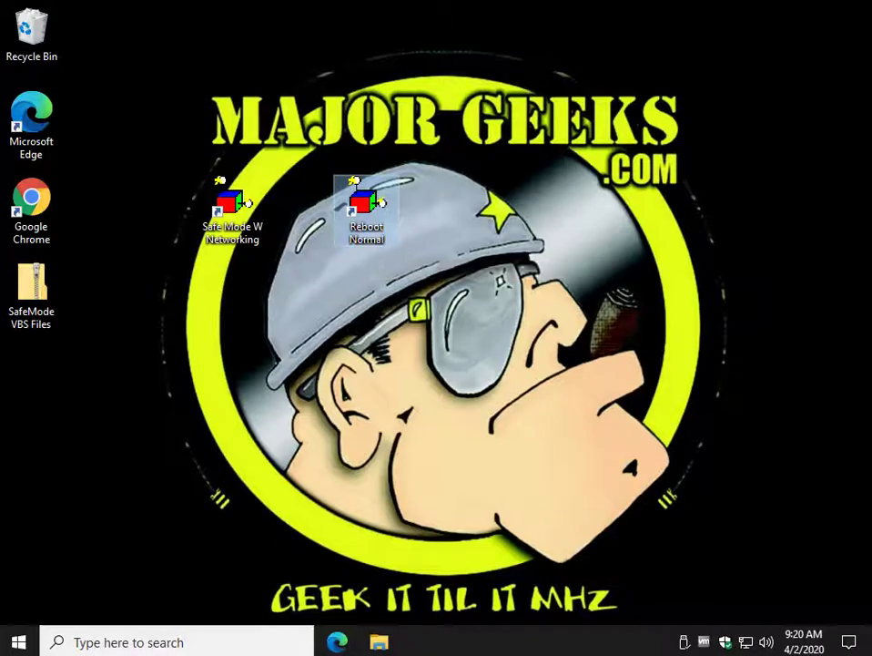
key("super")
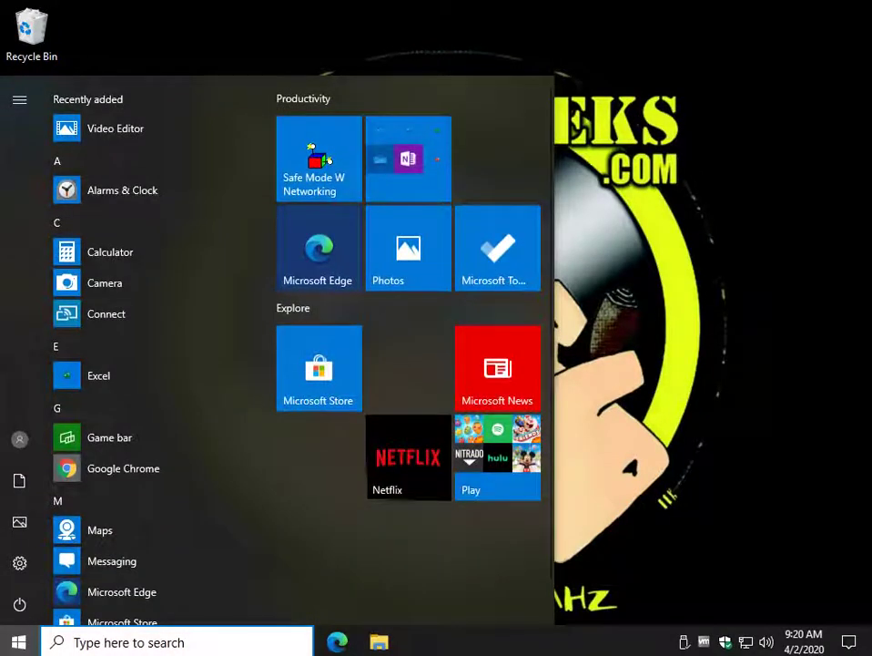
left_click_drag(319, 577, 409, 159)
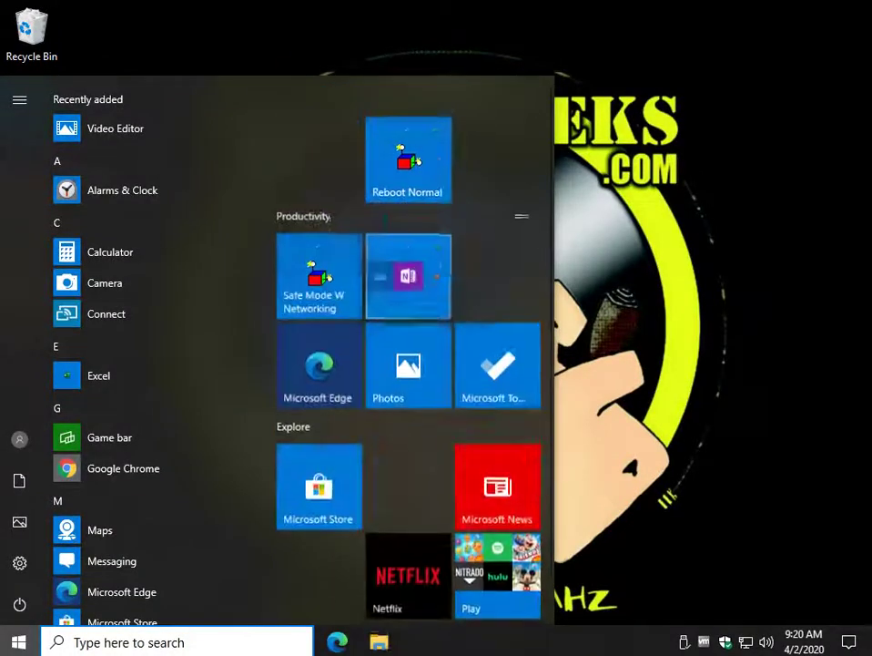
left_click_drag(318, 280, 319, 162)
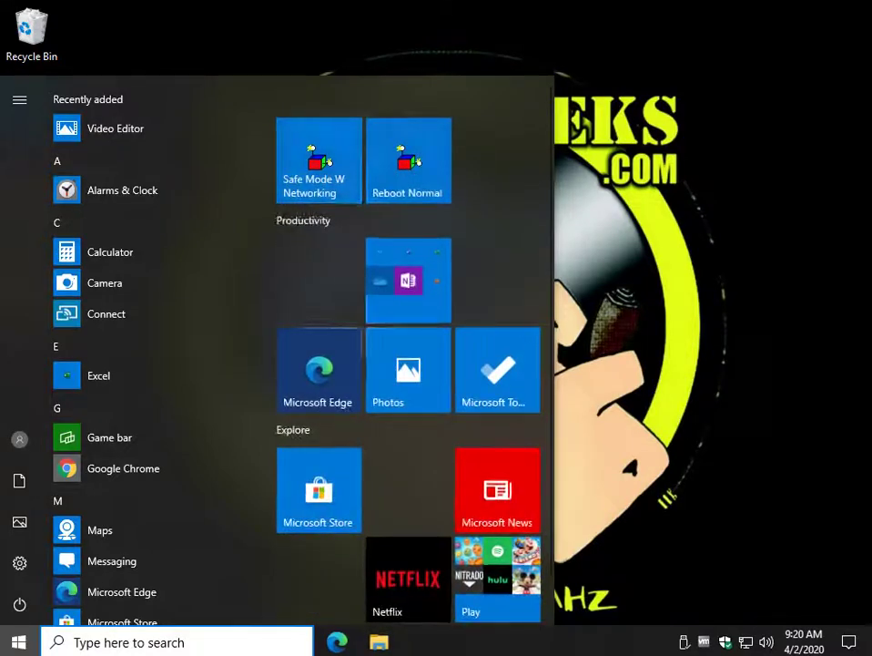
key("Escape")
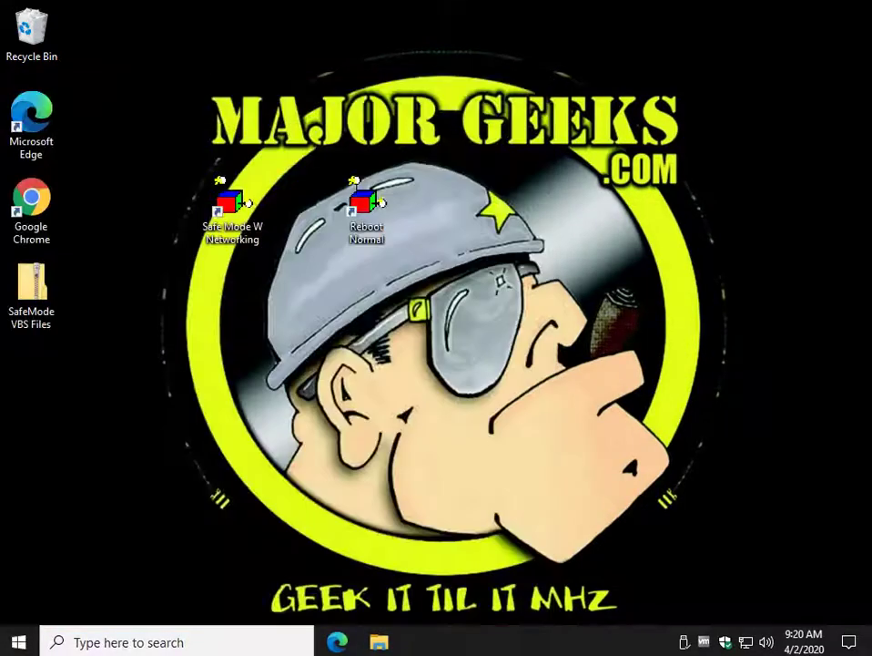
key("super")
key("super")
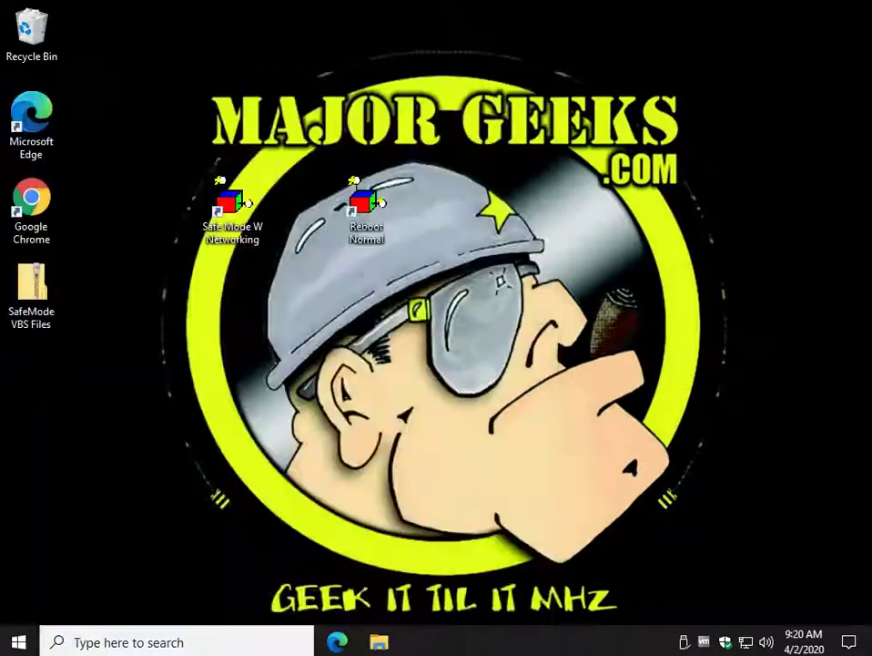